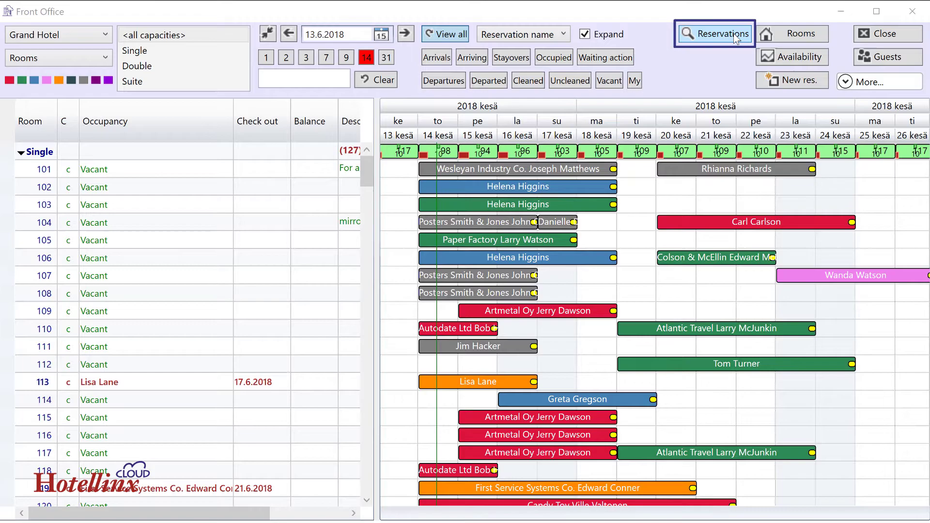
# Open the reservations list for Grand Hotel with <all departments> selected.
pyautogui.click(725, 34)
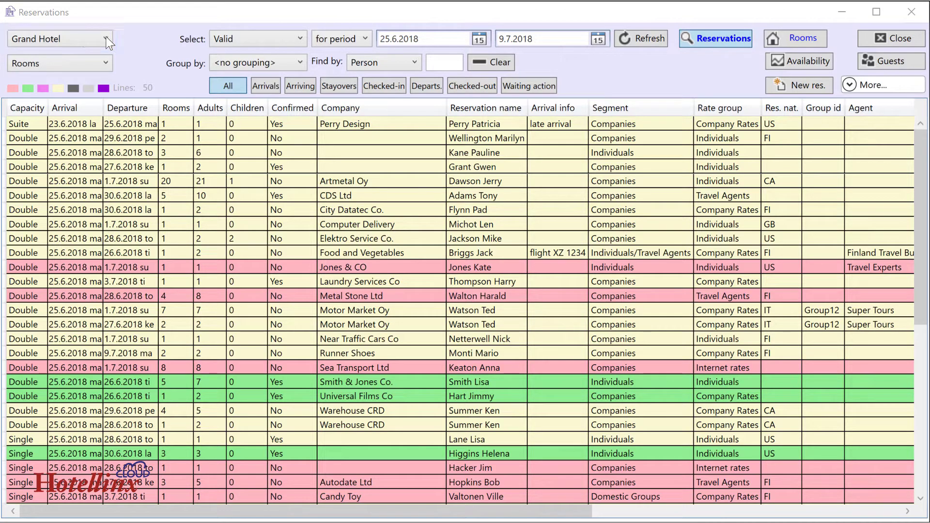
pyautogui.click(107, 39)
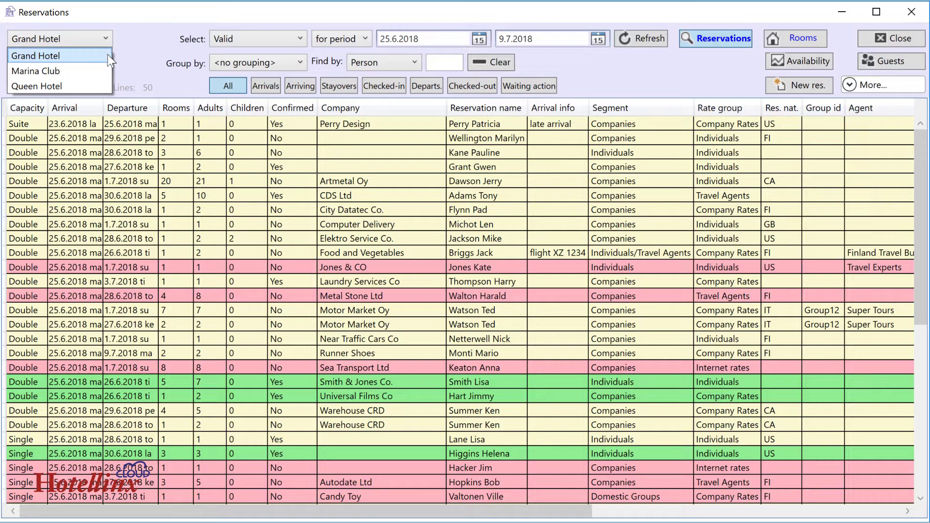
pyautogui.click(108, 56)
pyautogui.click(109, 61)
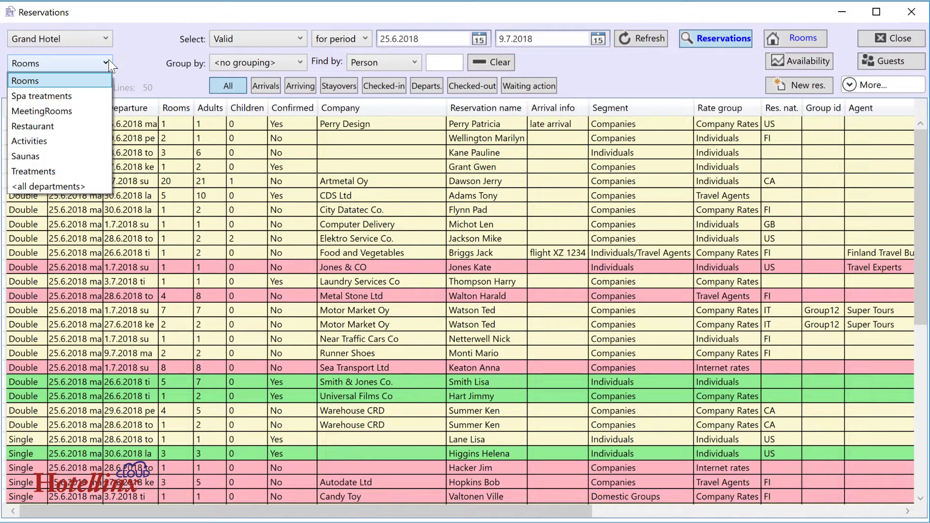
pyautogui.click(100, 188)
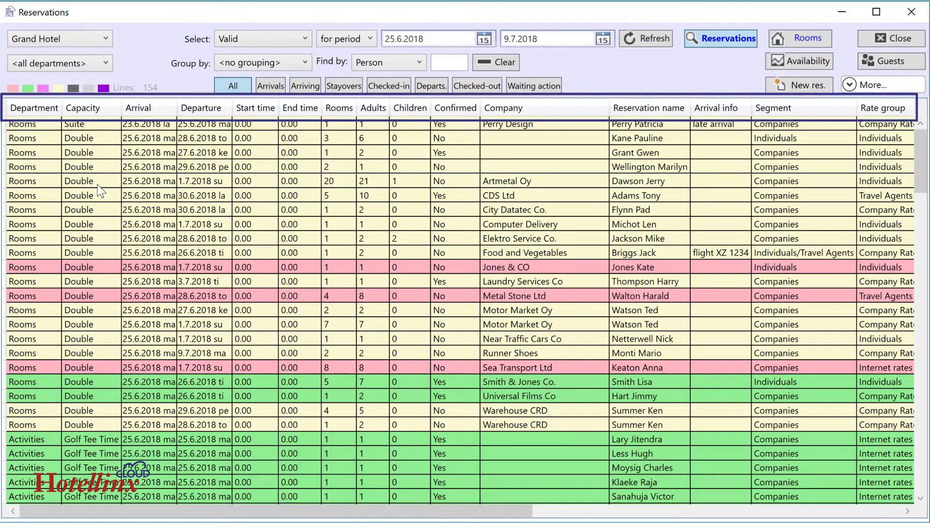
# Sort the reservations by the Company column, keeping the Select filter on Valid.
pyautogui.click(582, 107)
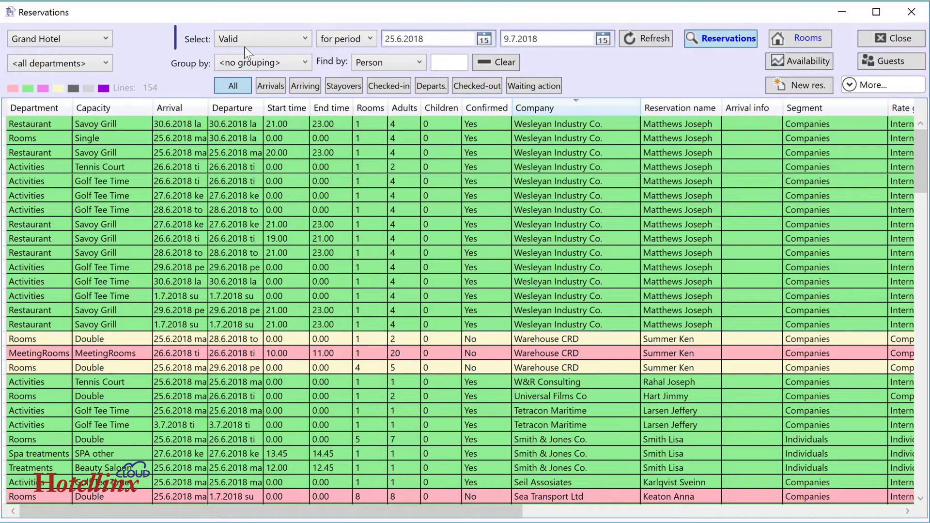
pyautogui.click(268, 37)
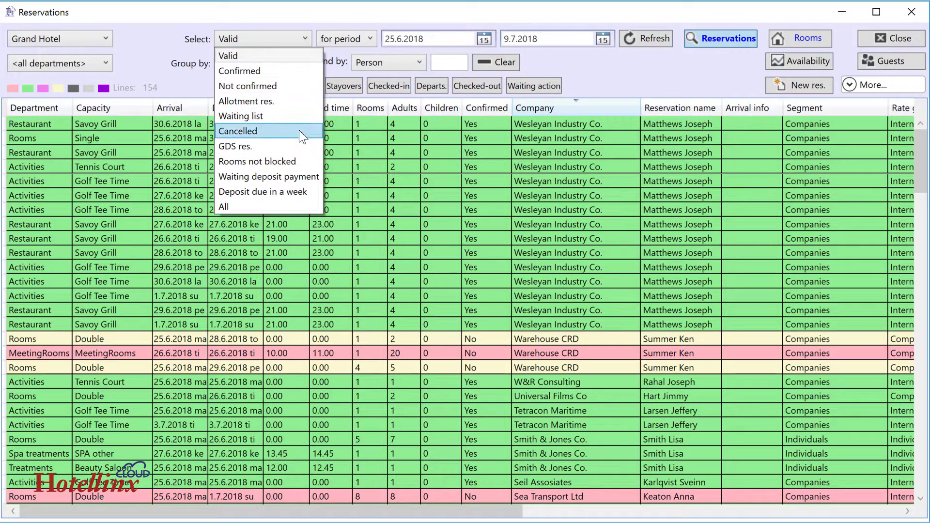
pyautogui.click(313, 224)
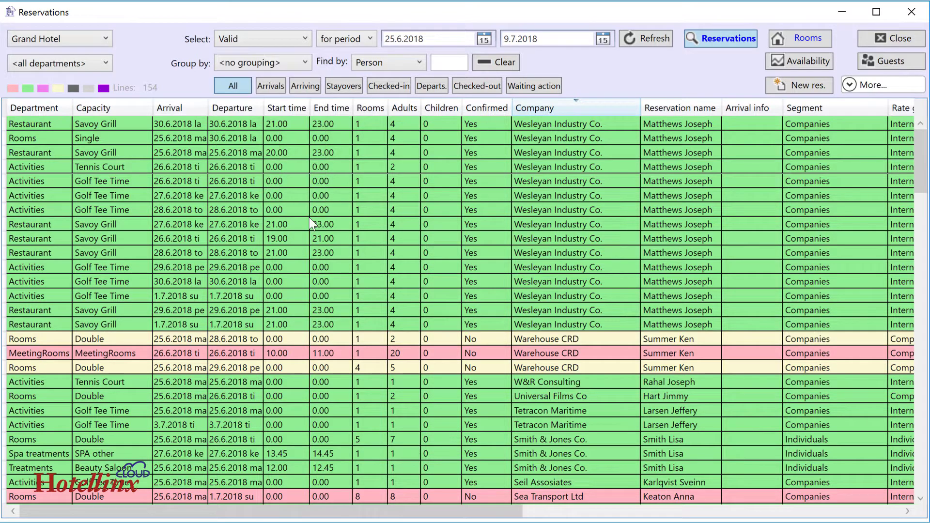
# Set start and end dates to 25.6.2018, refresh, and keep the 'for period' filter.
pyautogui.click(486, 37)
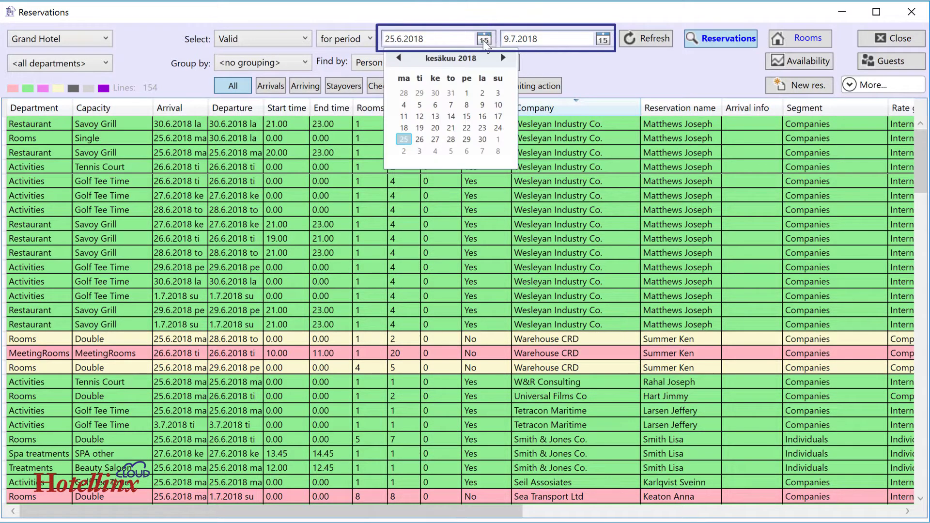
pyautogui.click(398, 139)
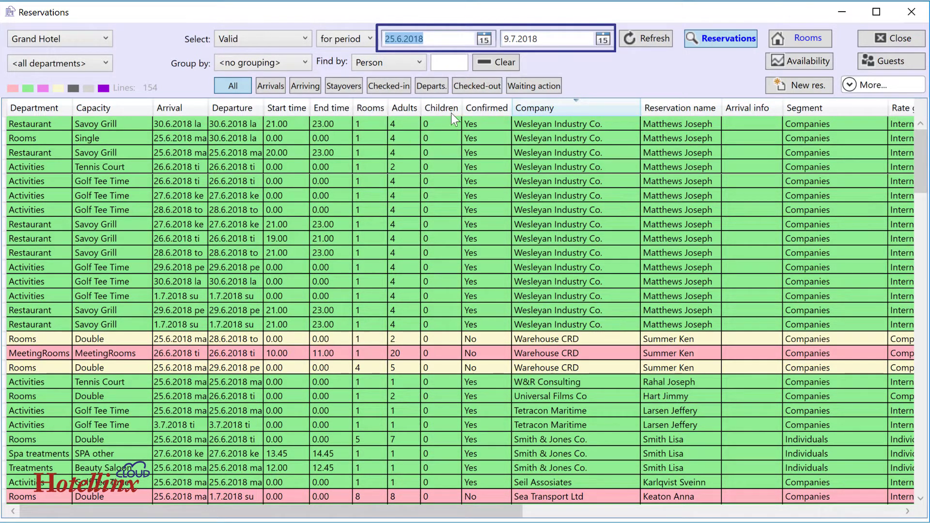
pyautogui.click(610, 40)
pyautogui.click(523, 94)
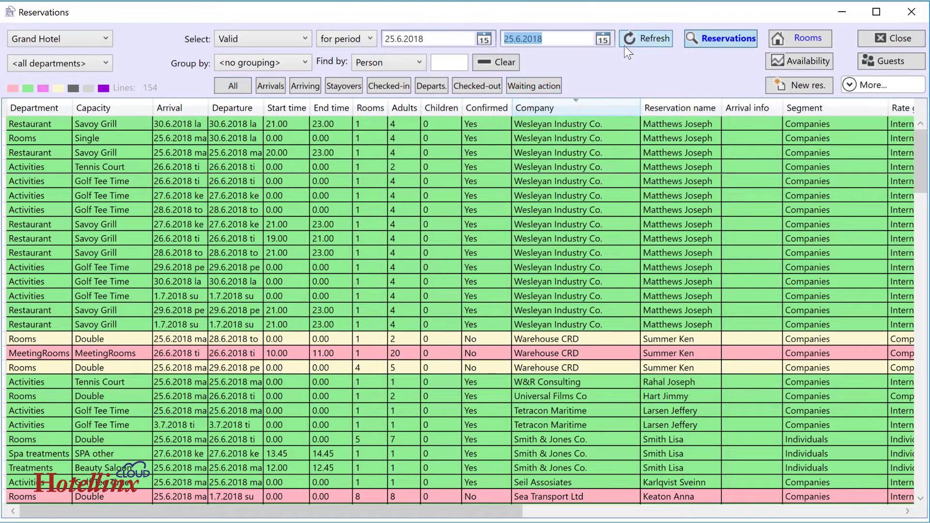
pyautogui.click(643, 36)
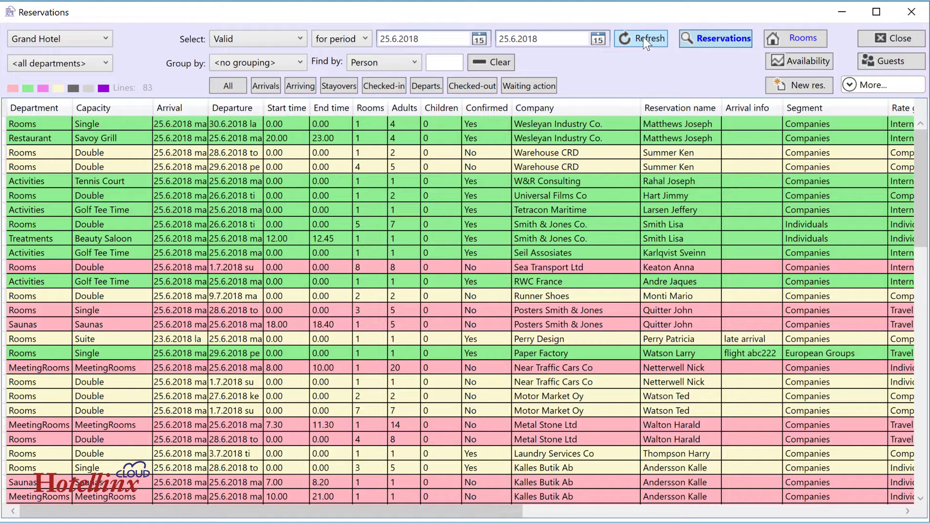
pyautogui.click(366, 38)
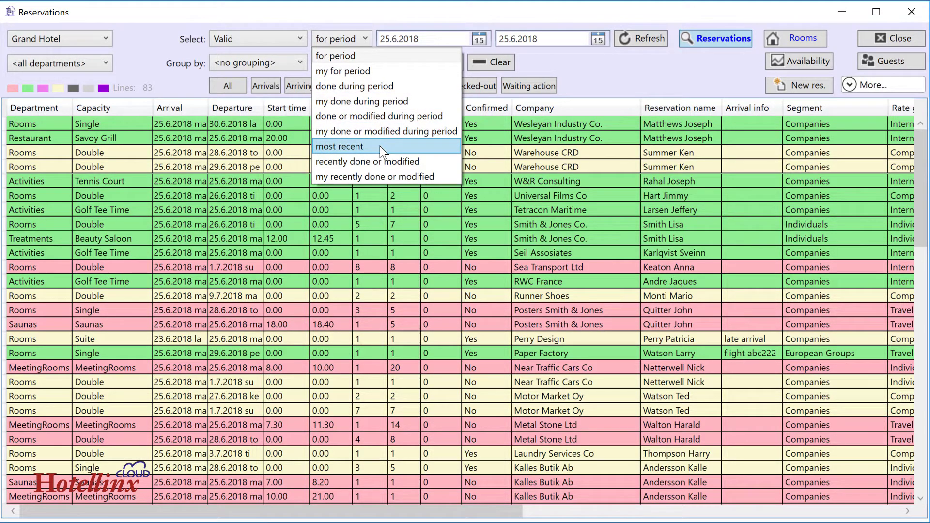
pyautogui.click(383, 194)
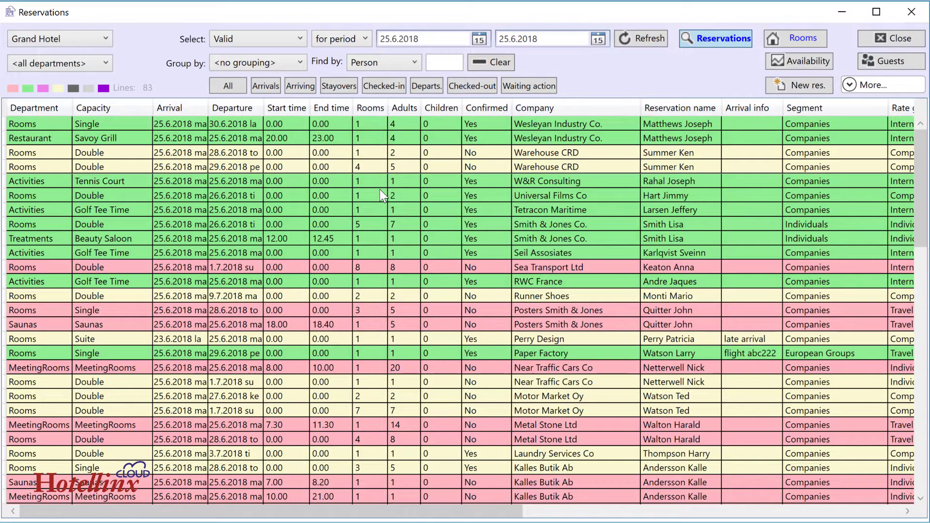
pyautogui.click(298, 63)
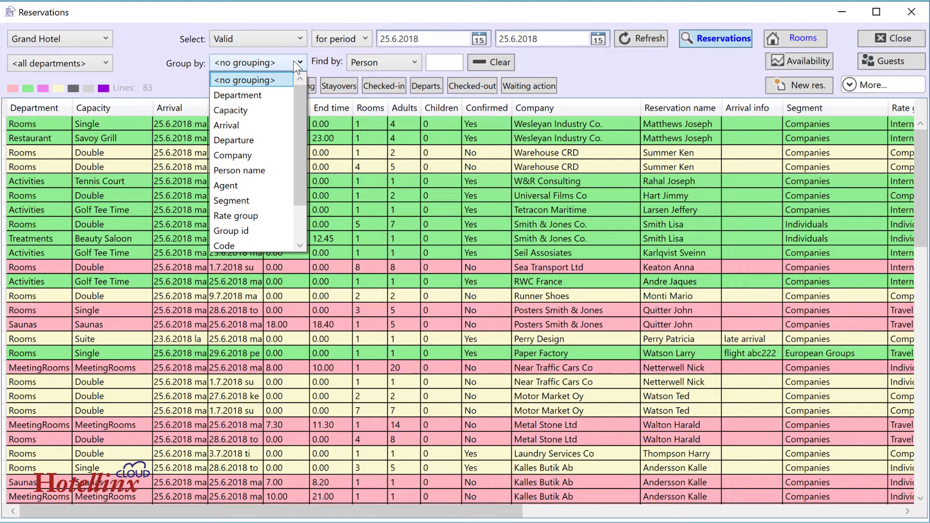
pyautogui.scroll(-1, 275, 96)
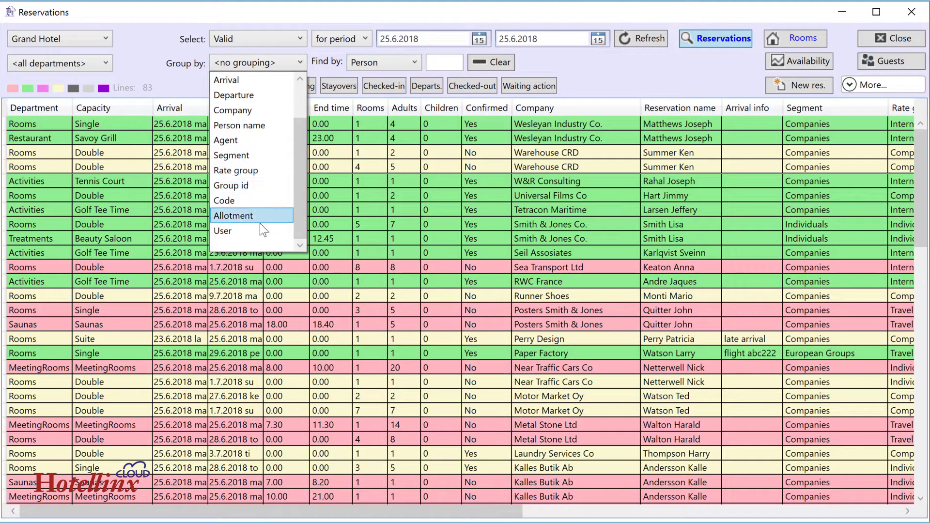
pyautogui.click(249, 271)
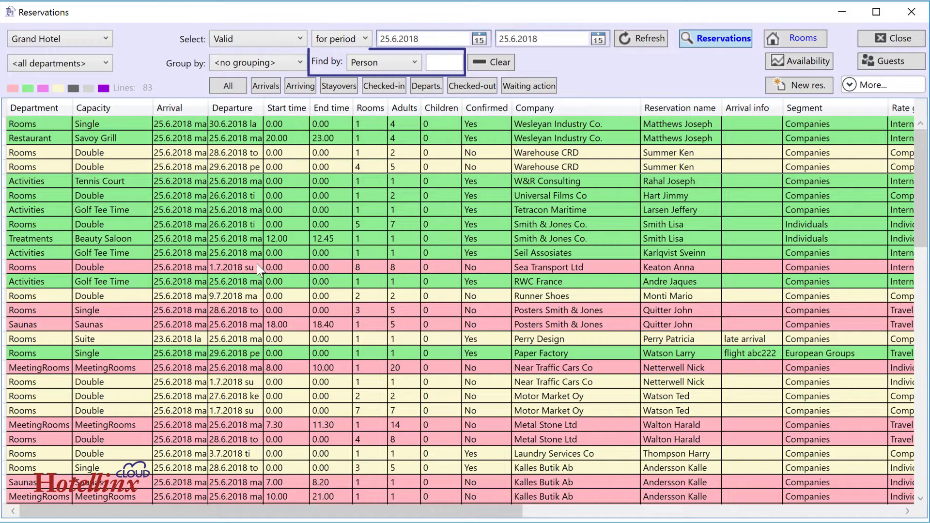
pyautogui.click(413, 61)
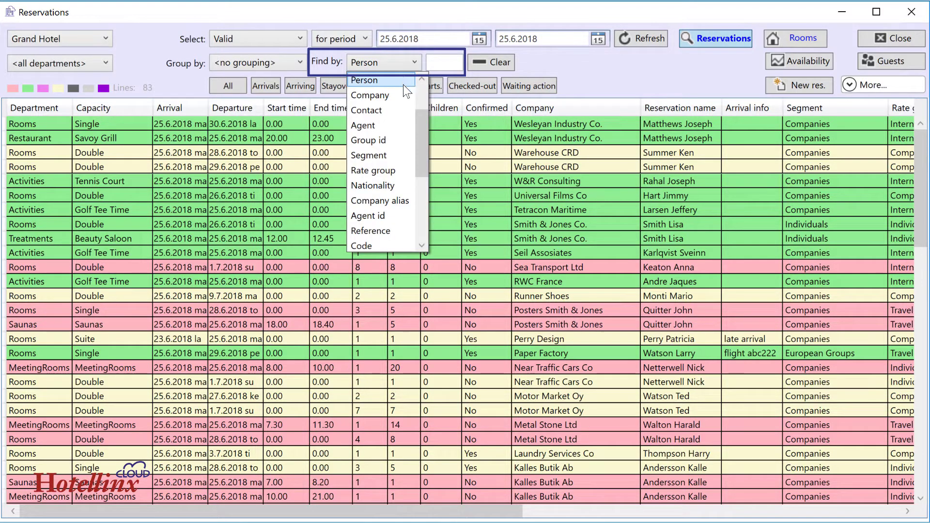
pyautogui.scroll(-4, 393, 244)
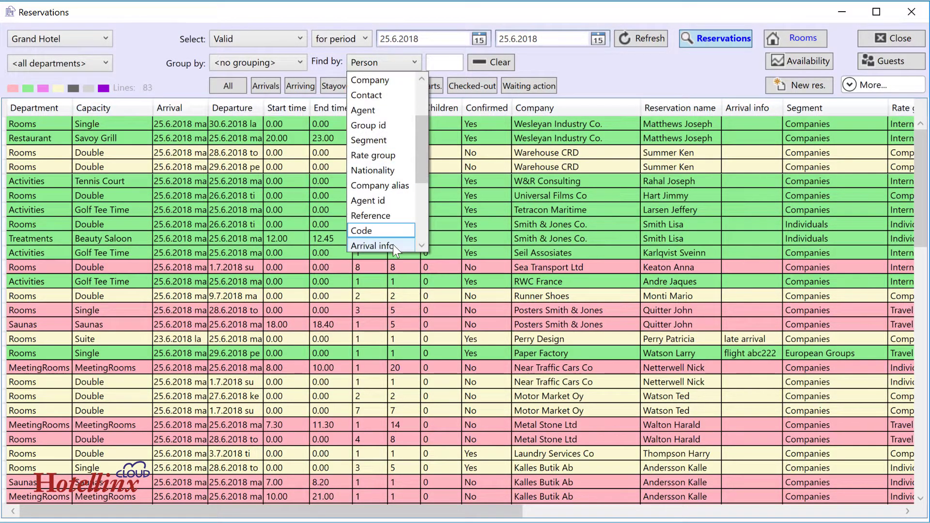
pyautogui.press('Escape')
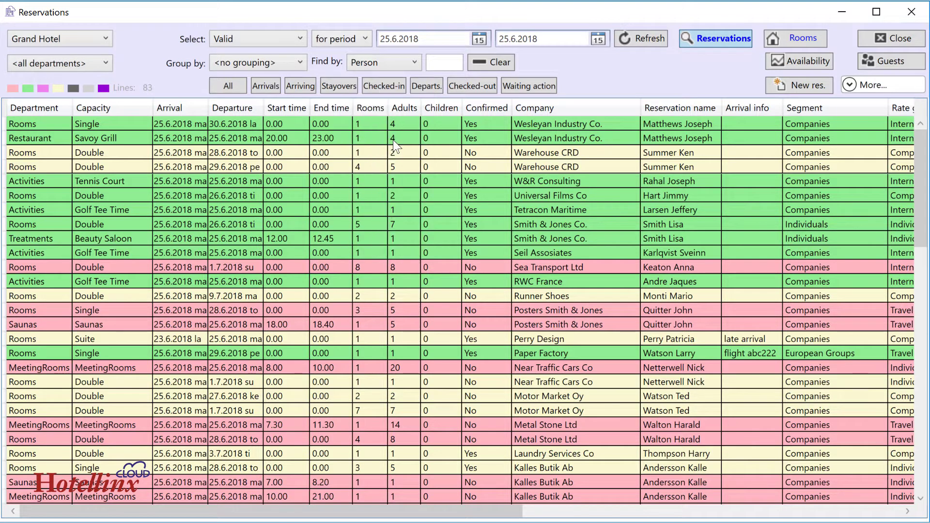
pyautogui.click(451, 62)
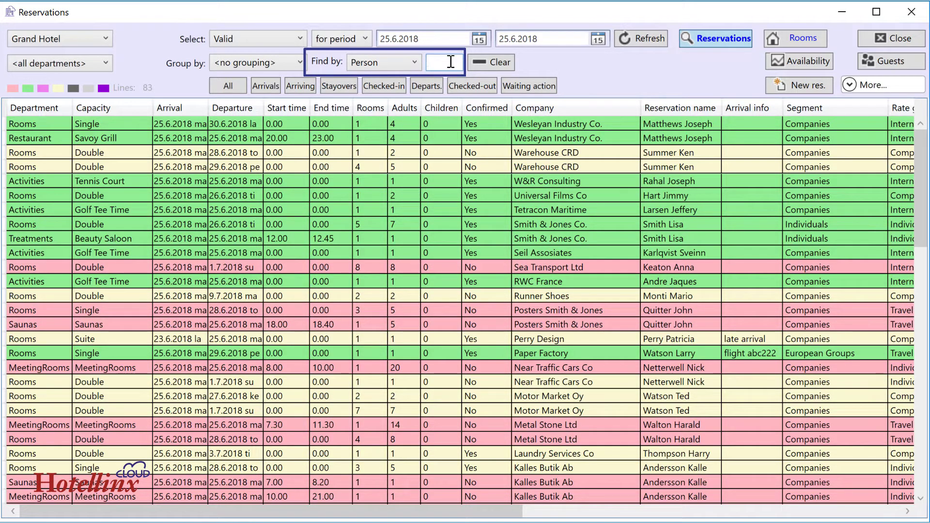
pyautogui.write('reinhold')
pyautogui.press('Return')
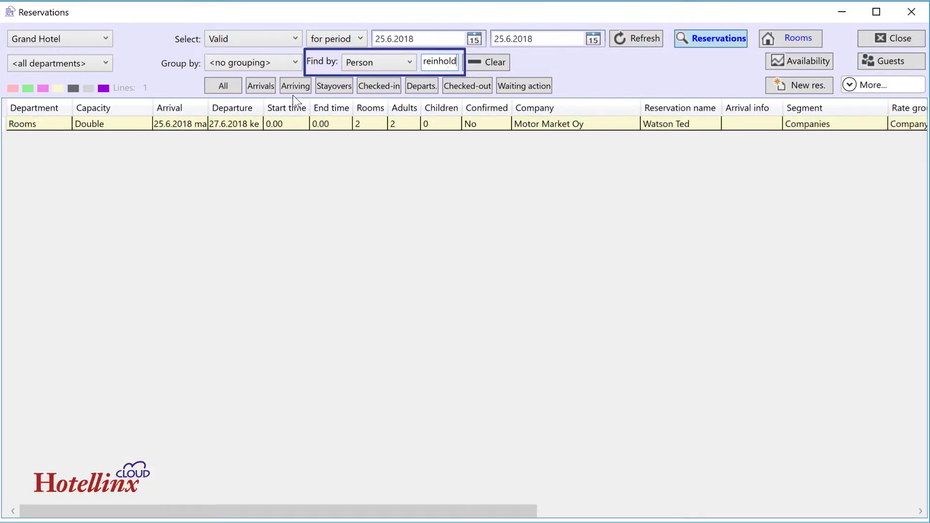
pyautogui.click(131, 124)
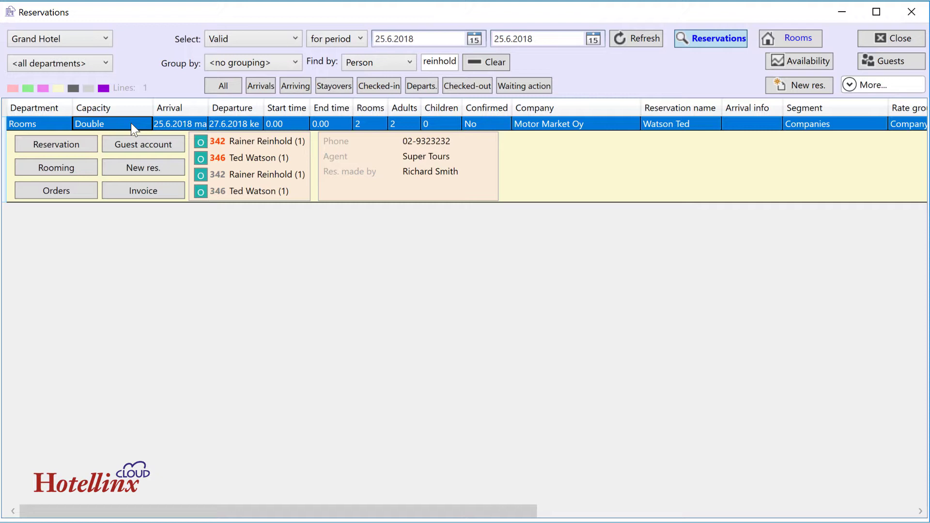
pyautogui.click(467, 66)
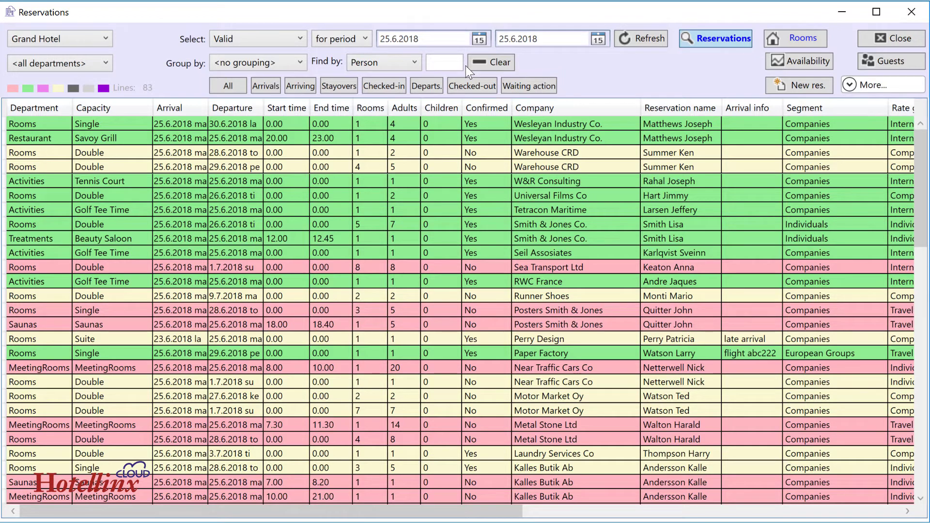
# Filter to the Rooms department, try Arrivals and Arriving, then show All 33 lines.
pyautogui.click(107, 64)
pyautogui.click(103, 80)
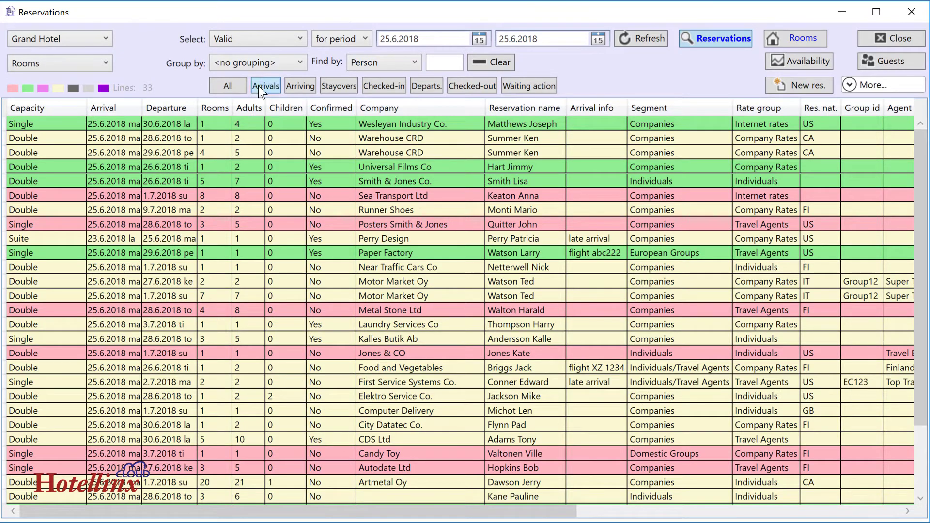
pyautogui.click(258, 85)
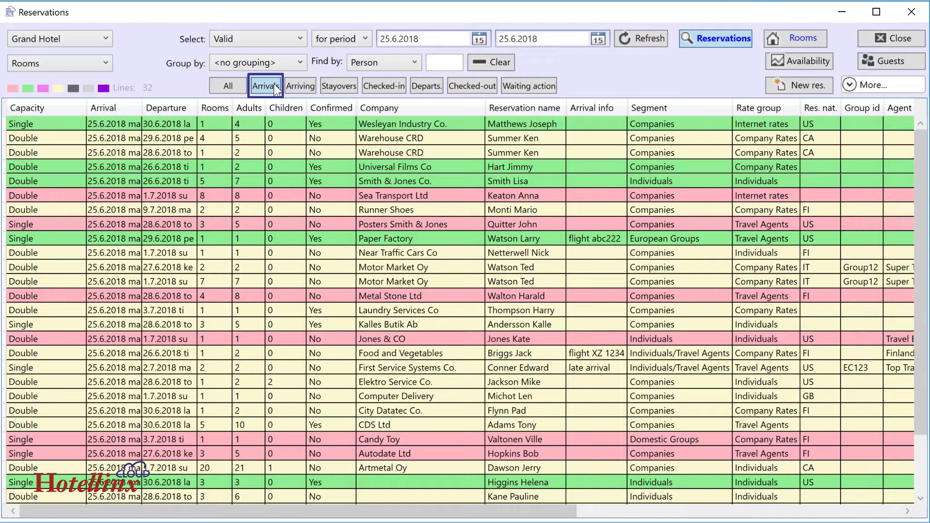
pyautogui.click(304, 88)
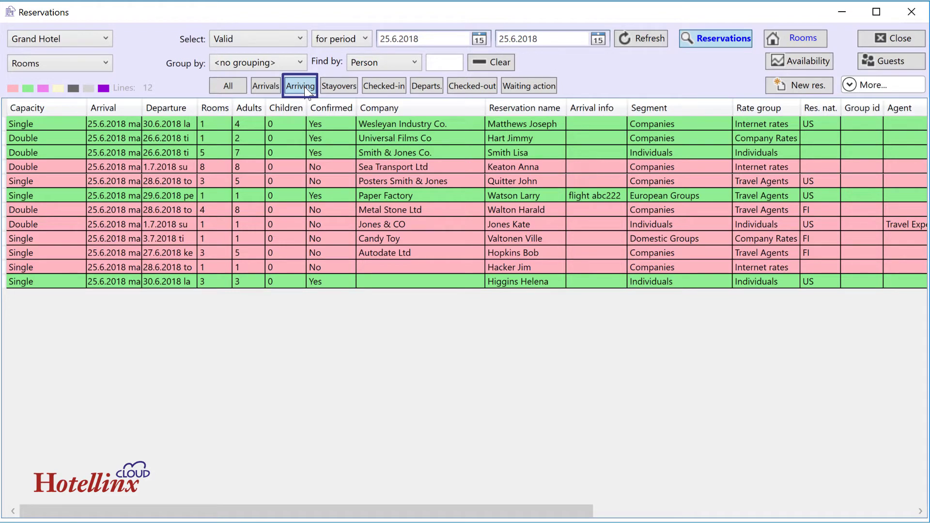
pyautogui.click(235, 87)
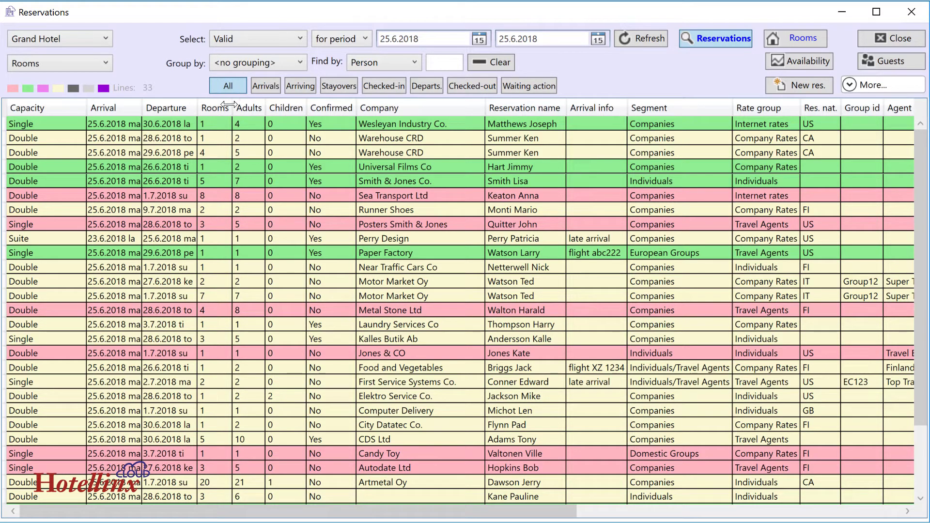
# Expand the Wesleyan Industry Co. reservation and browse its More... functions (Report, Export csv, Send Sms/email).
pyautogui.click(224, 121)
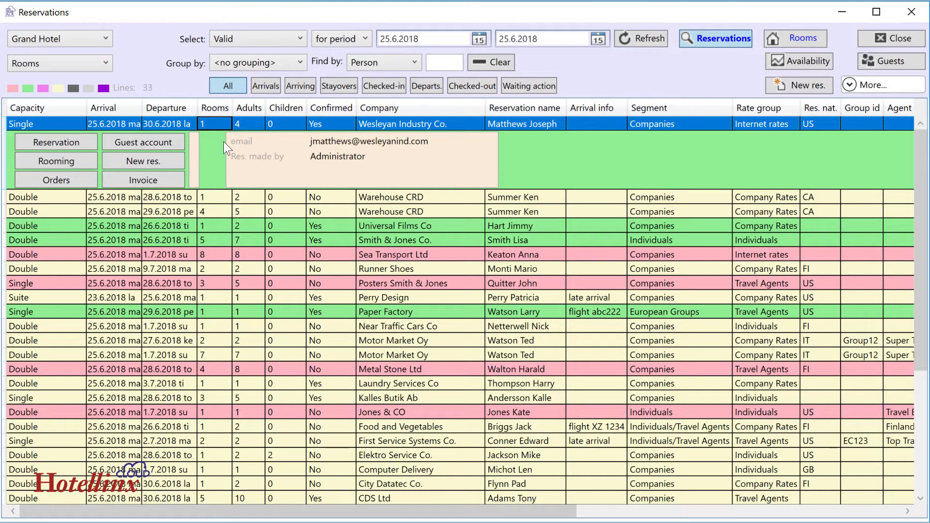
pyautogui.click(904, 87)
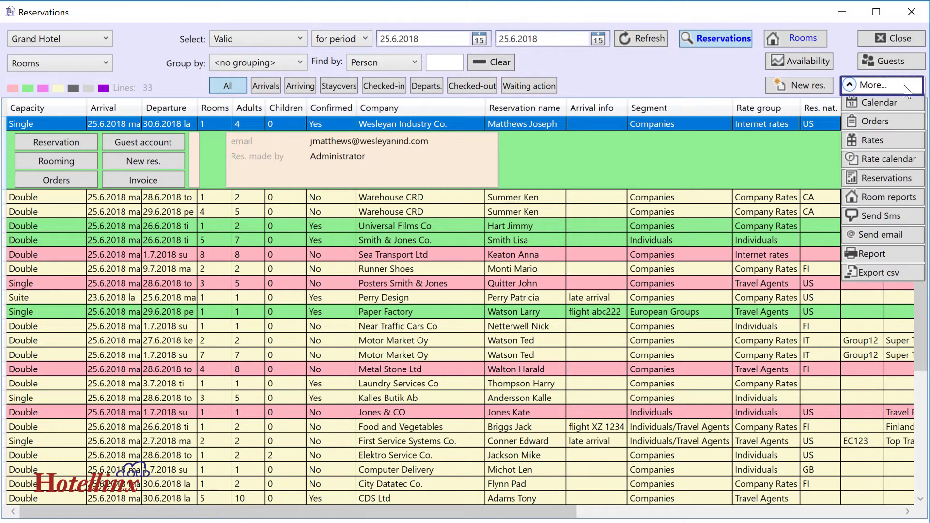
pyautogui.press('Tab')
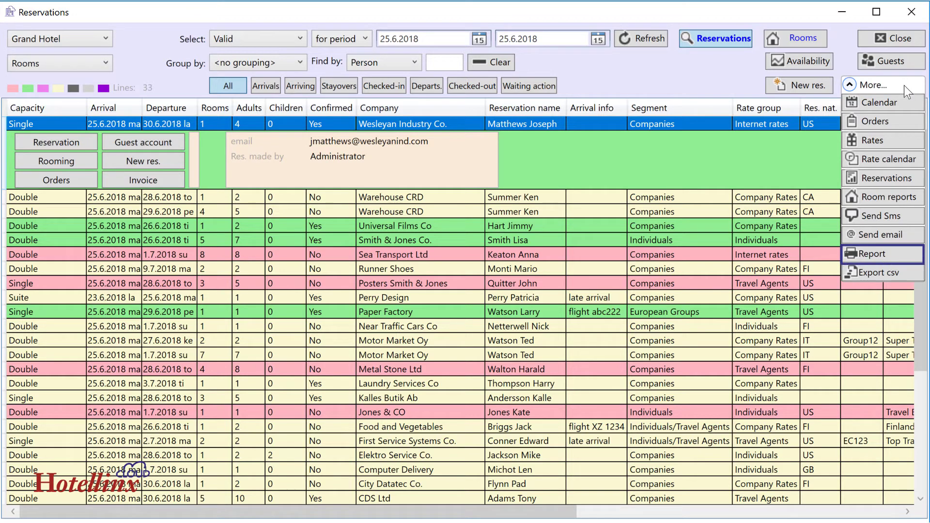
pyautogui.press('Tab')
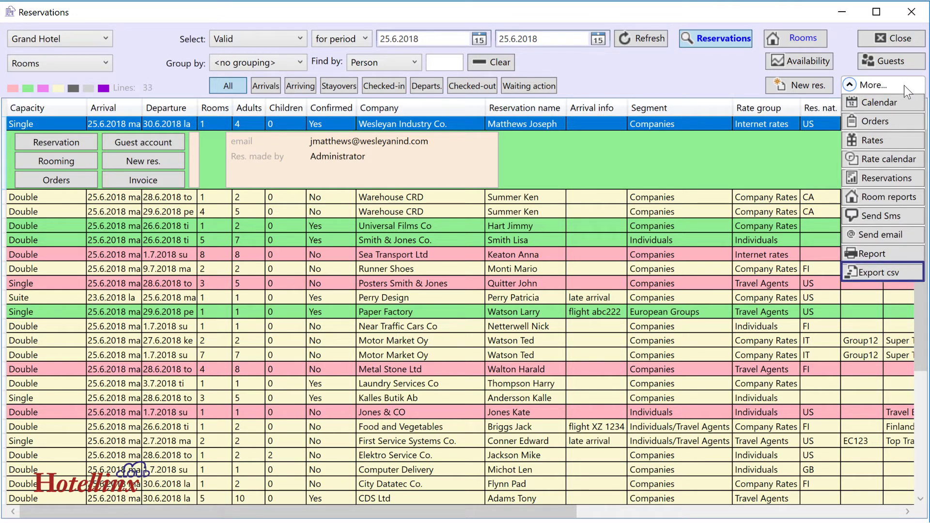
pyautogui.hotkey('shift', 'Tab')
pyautogui.hotkey('shift', 'Tab')
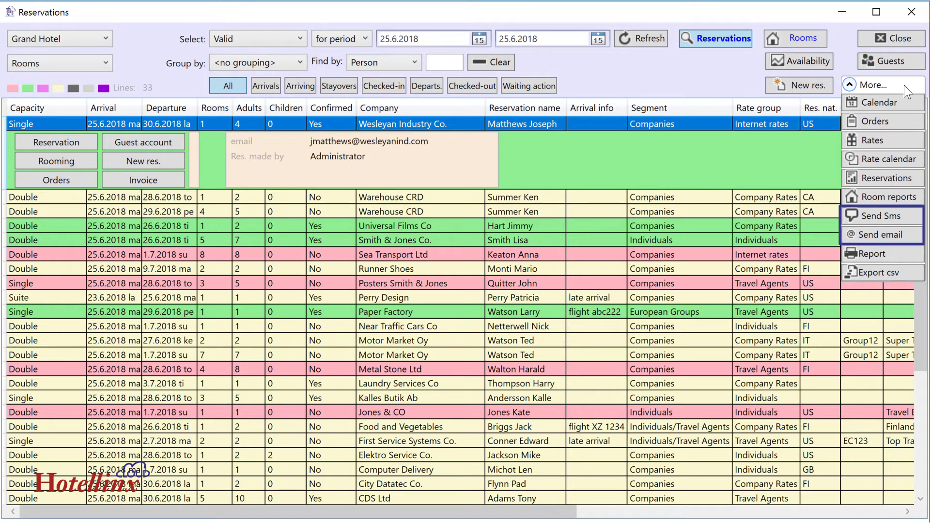
pyautogui.click(904, 86)
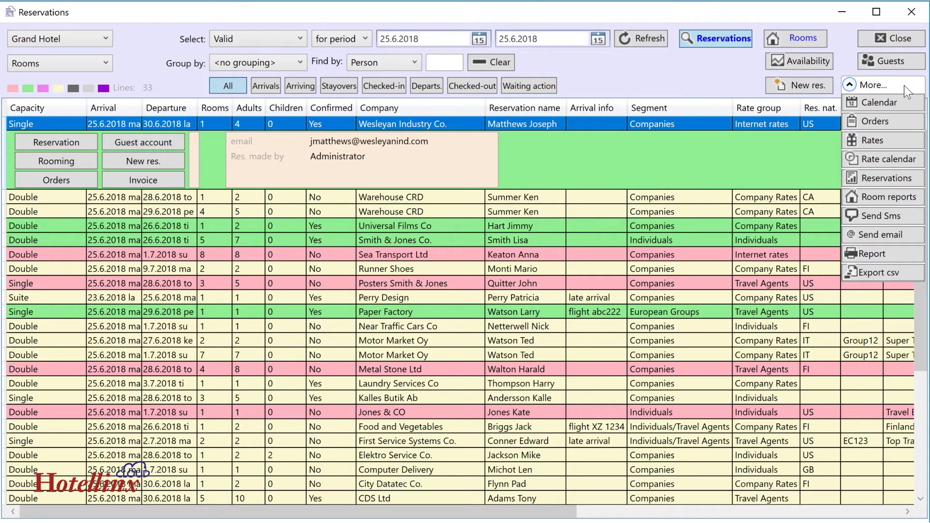
# Switch to the Rooms view, filter to Arriving guests, and sort by the Room column.
pyautogui.click(791, 41)
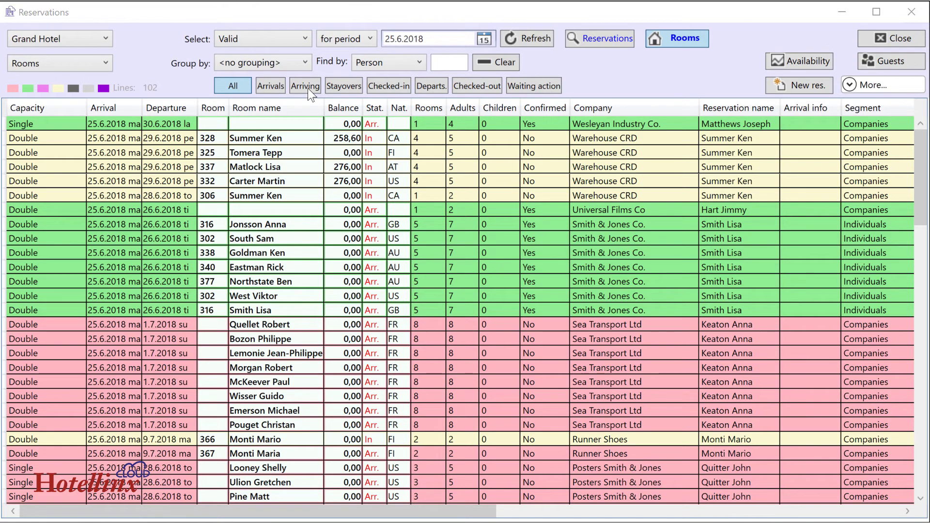
pyautogui.click(307, 87)
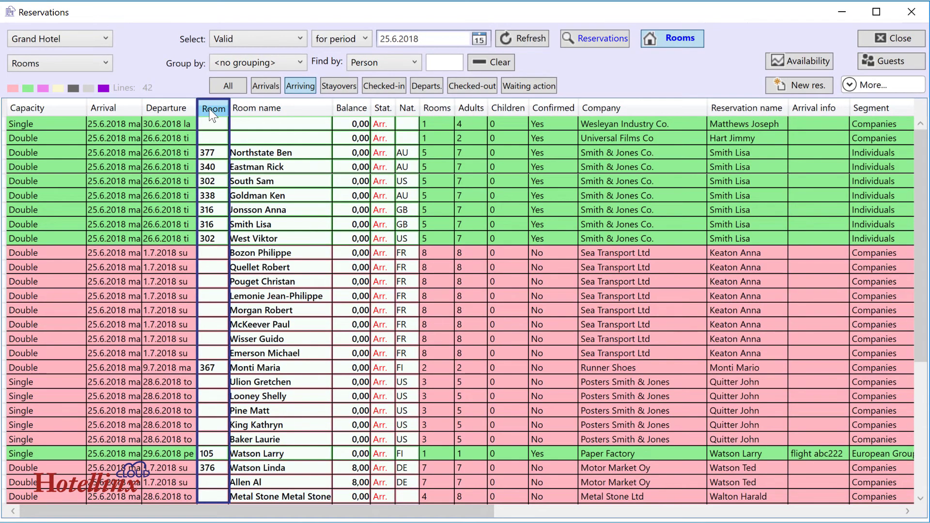
pyautogui.click(209, 110)
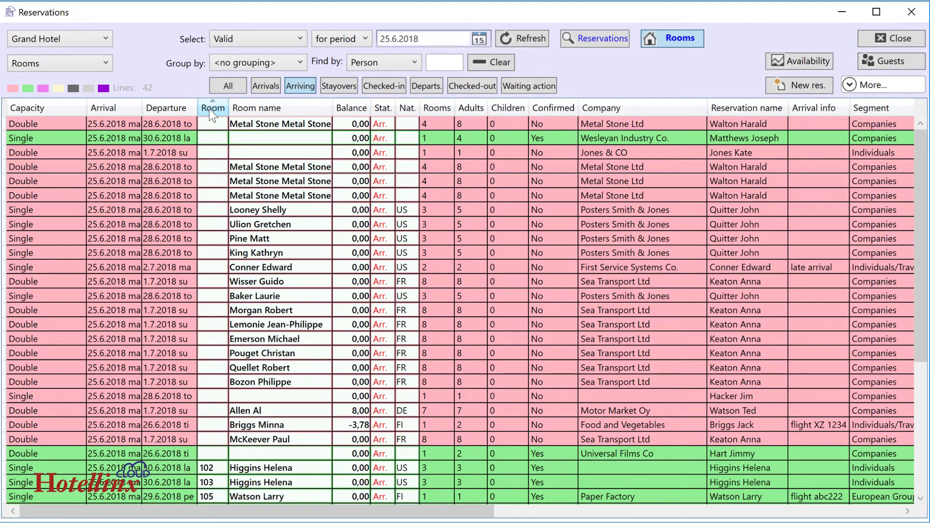